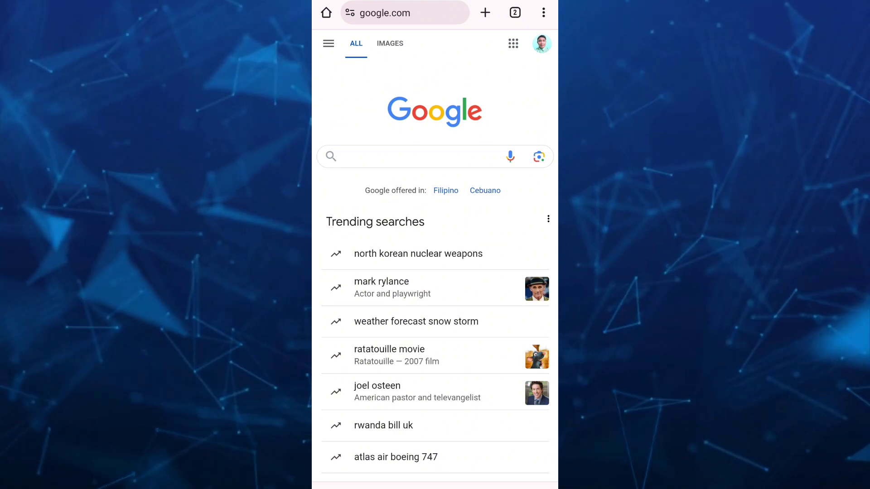
- Enter my.nextdns.io in Chrome's address bar and load the site
click(401, 13)
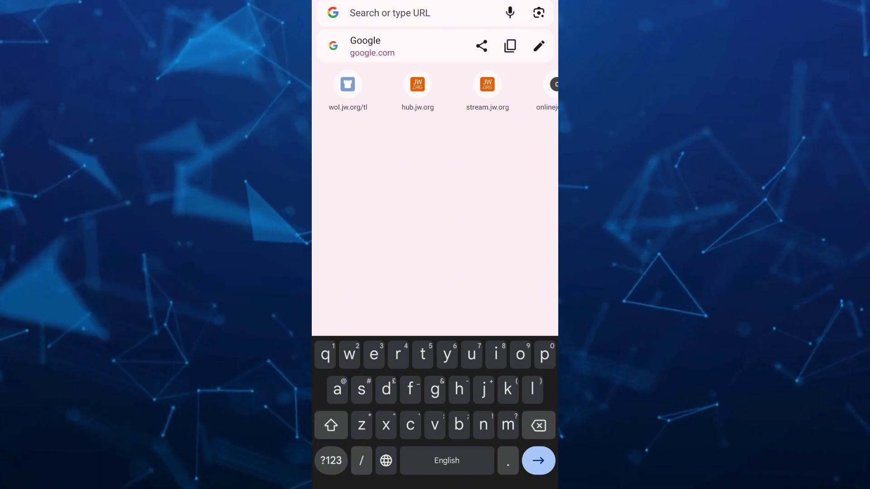
text(my.)
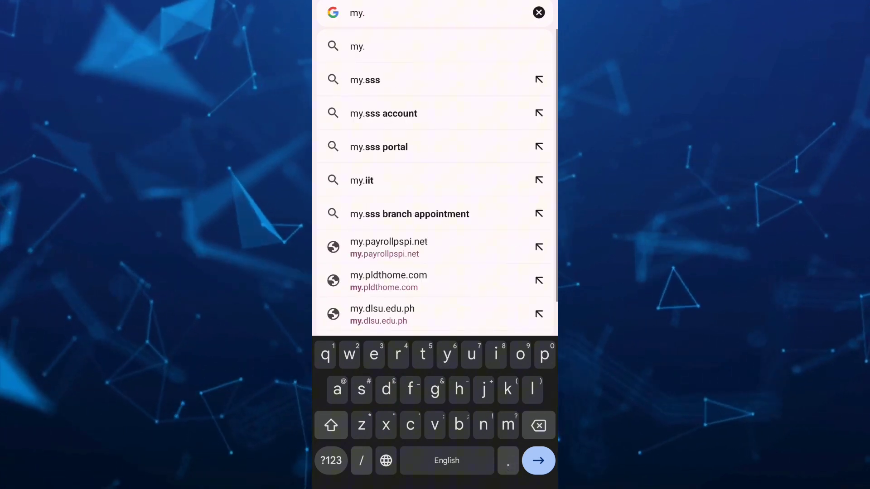
text(next)
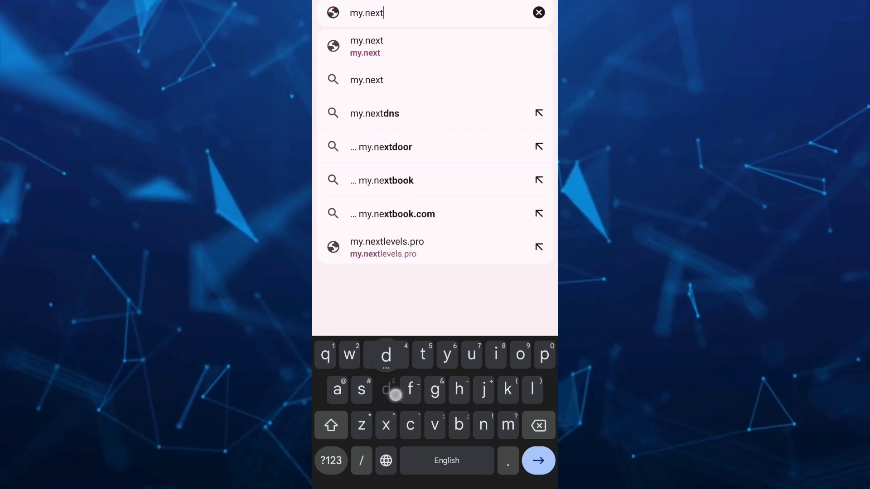
text(dns)
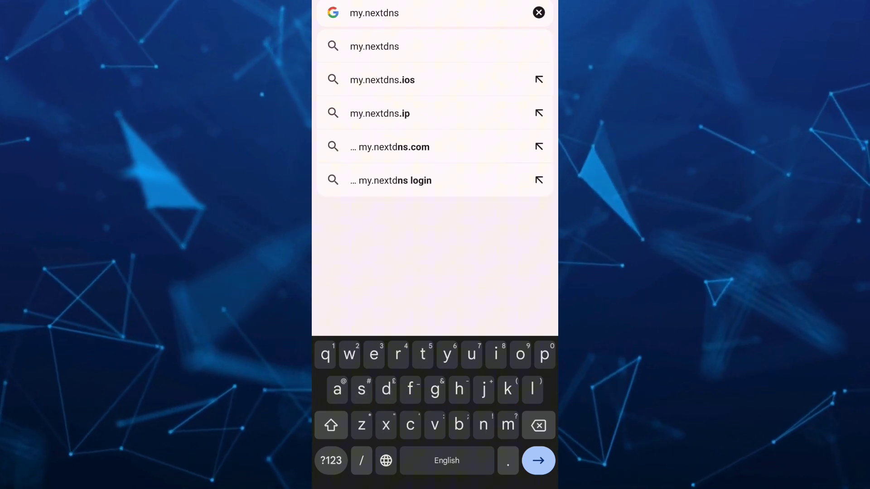
text(.io)
key(Return)
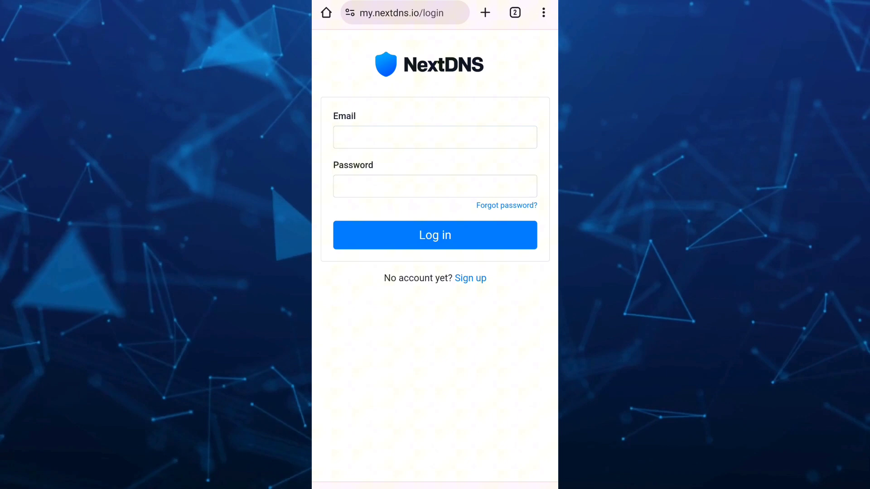
- Choose Sign up to create a NextDNS account
click(470, 279)
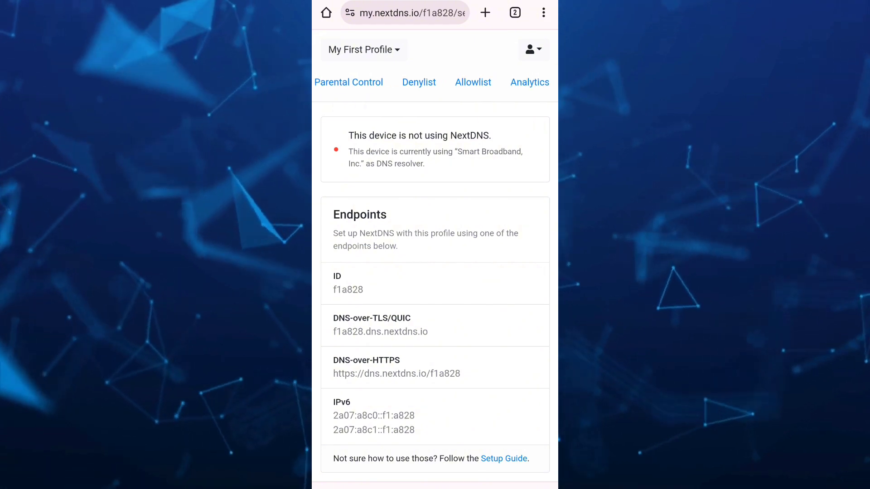
- Open the Denylist's Add a domain field, then switch to the OKmusi browser tab
click(419, 82)
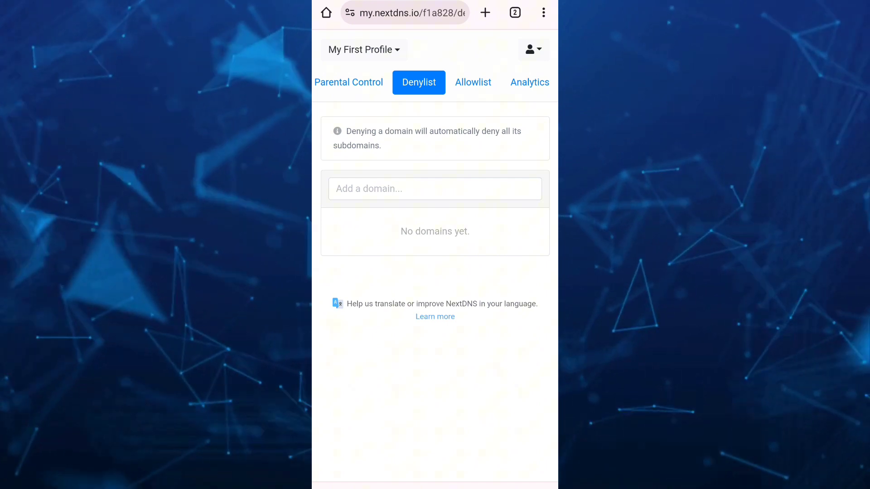
click(434, 188)
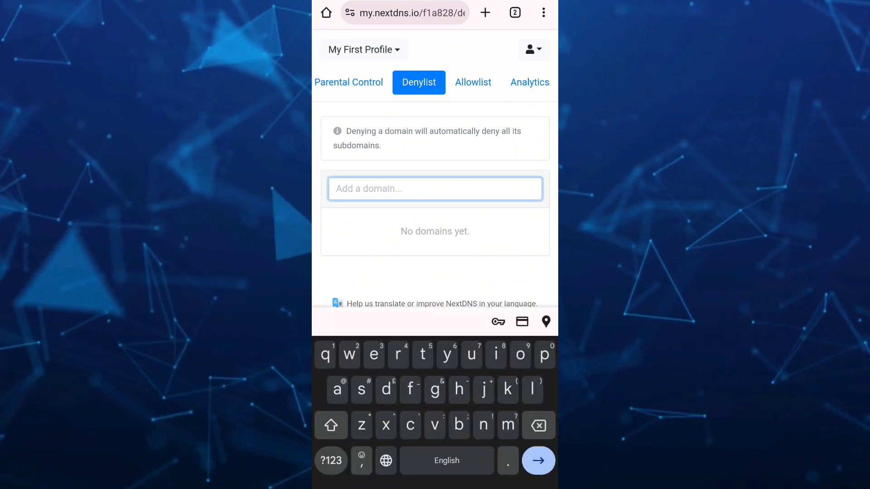
click(515, 13)
click(495, 109)
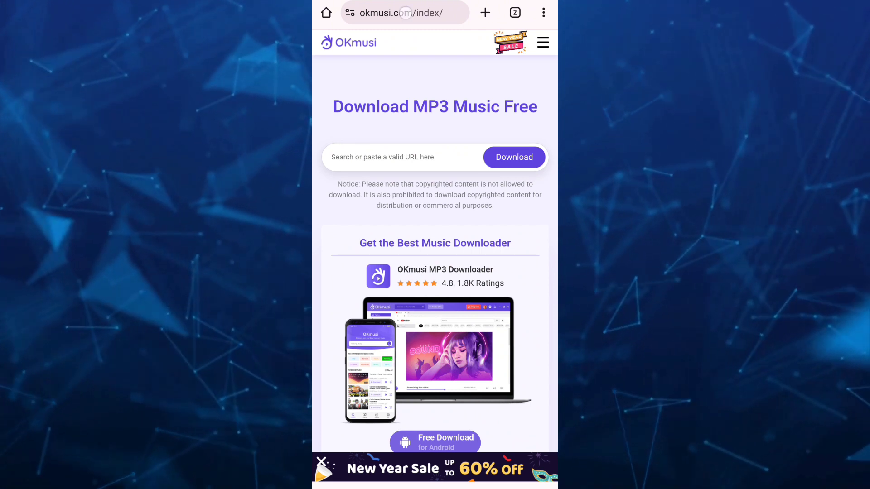
- Copy the okmusi.com address, paste it into the NextDNS denylist field, and add it
click(405, 12)
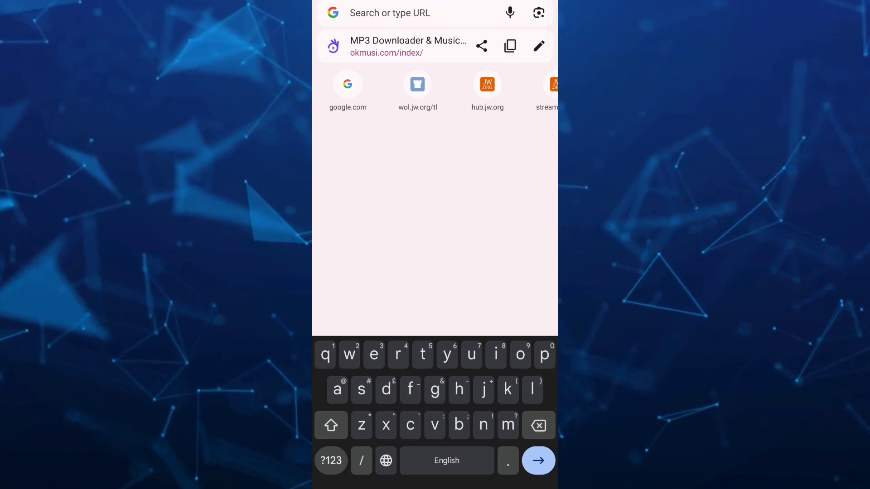
key(Escape)
click(510, 12)
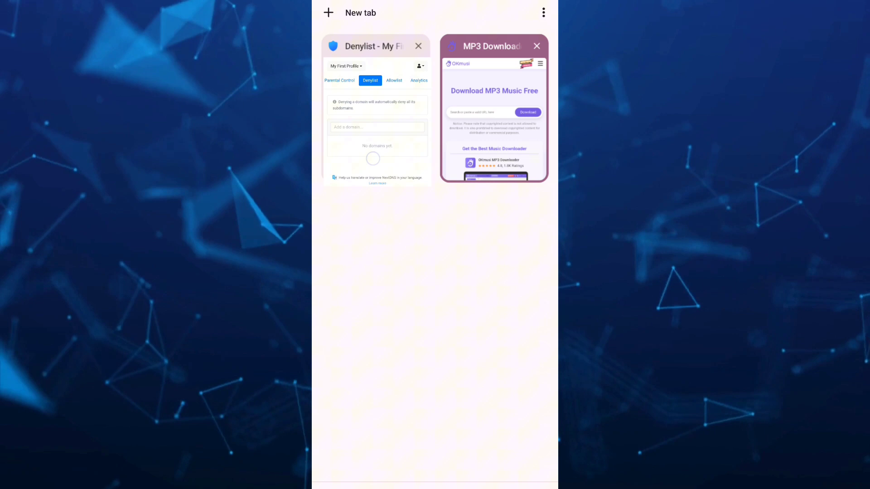
click(375, 116)
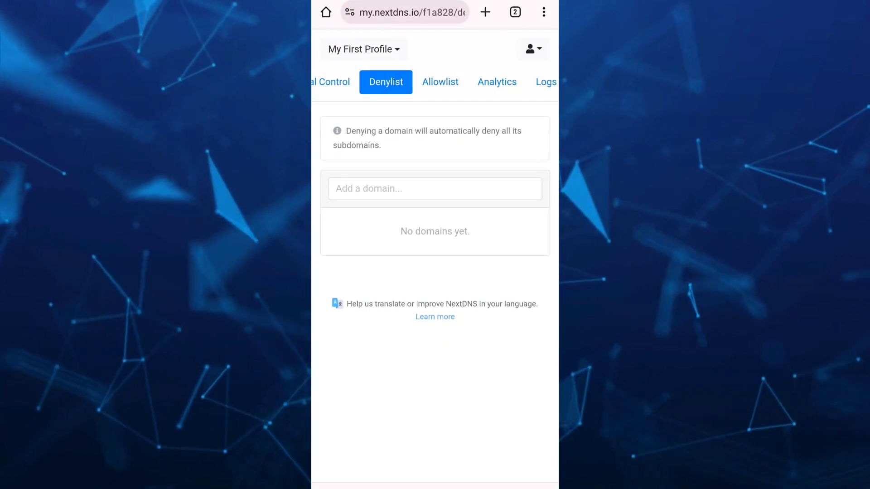
click(382, 189)
click(341, 165)
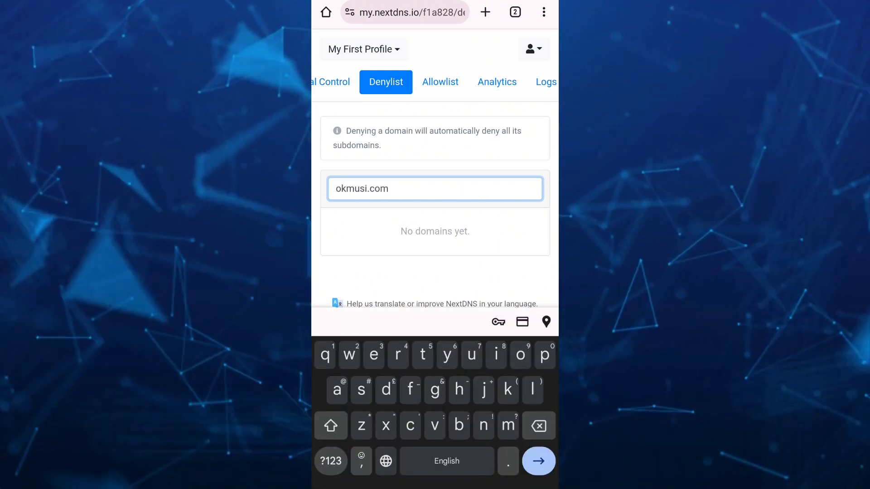
click(539, 460)
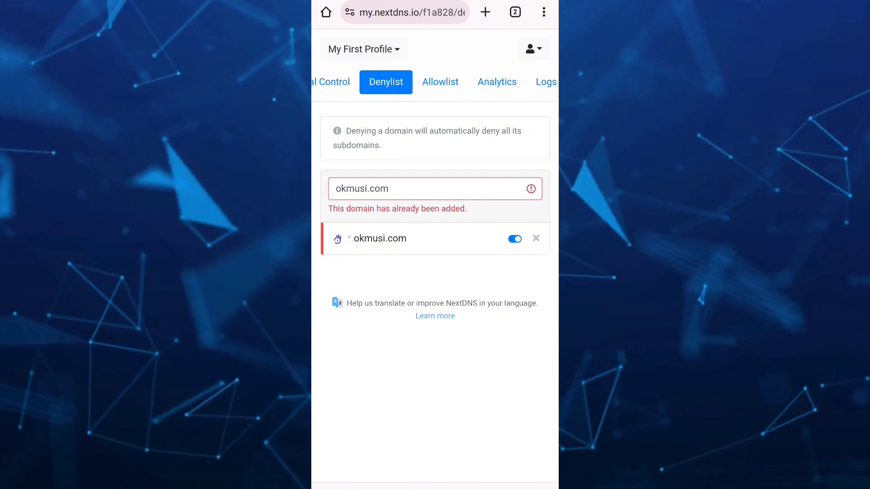
- Copy the hostname f1a828.dns.nextdns.io from the Setup page, then go to the home screen
click(330, 82)
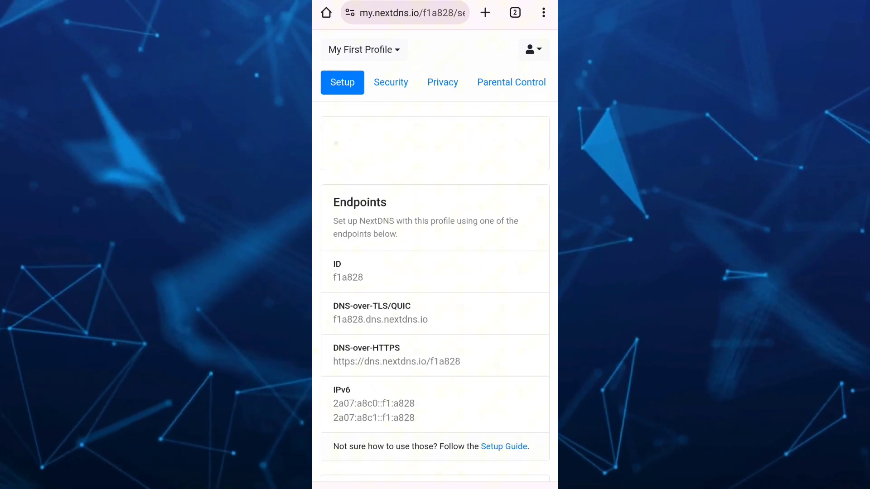
scroll(435, 272, down, 5)
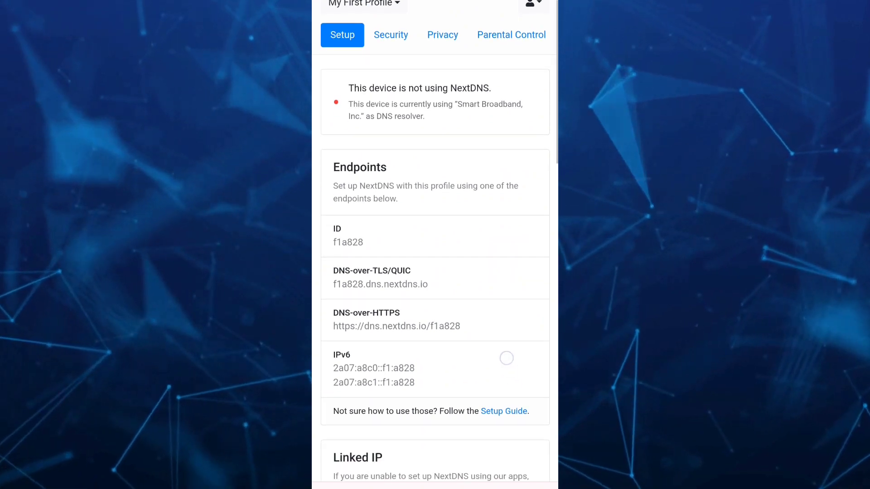
scroll(435, 272, down, 5)
scroll(435, 272, down, 3)
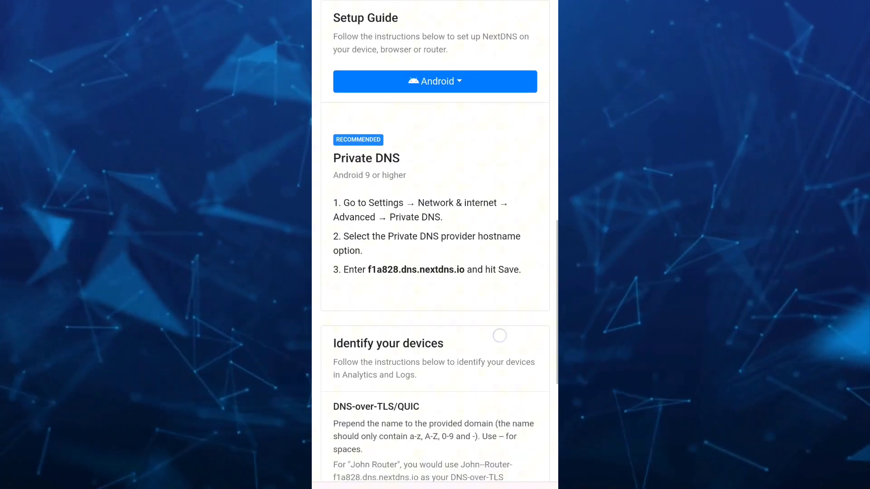
scroll(435, 272, down, 2)
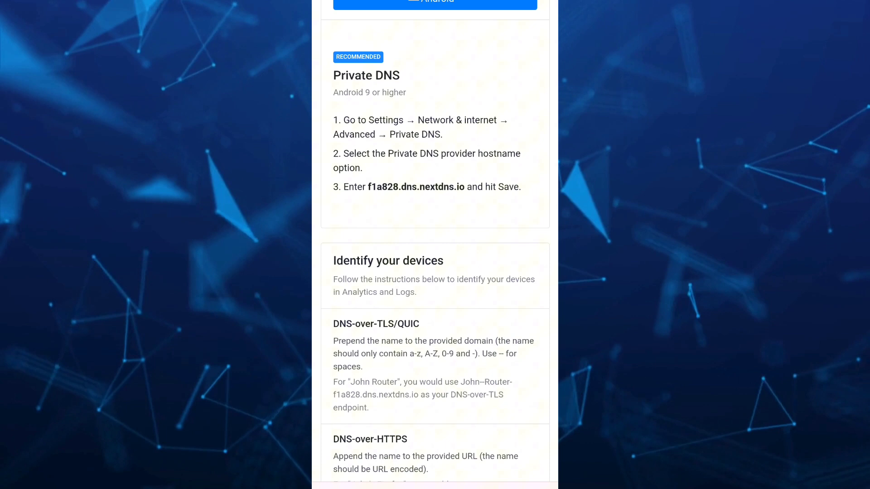
double_click(382, 188)
drag(405, 201, 471, 202)
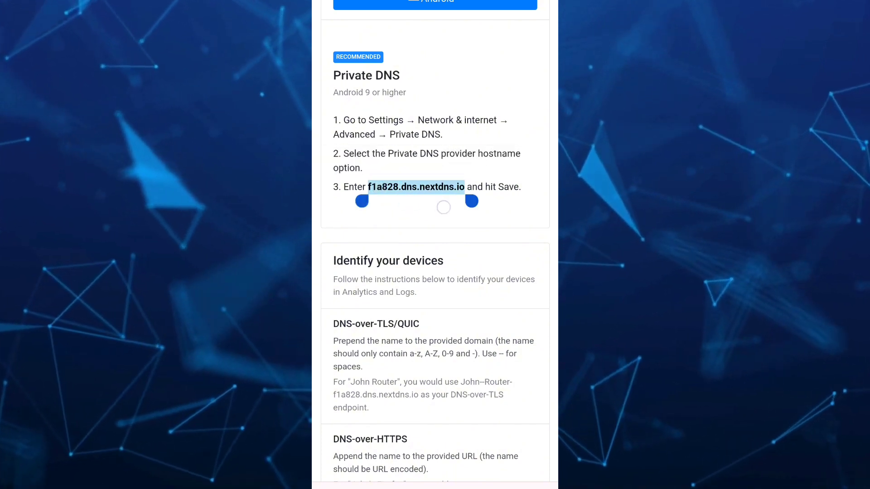
click(393, 161)
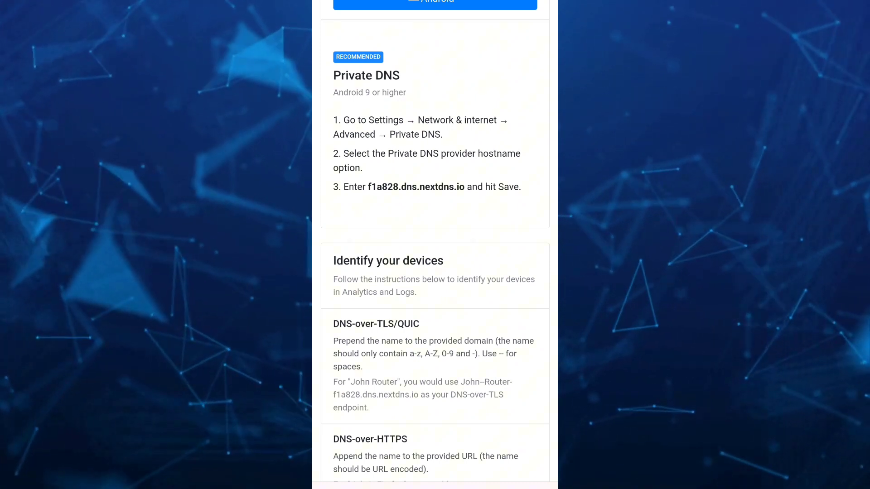
key(Home)
- Open Android Settings, search for 'dns', and open the Private DNS setting
click(409, 249)
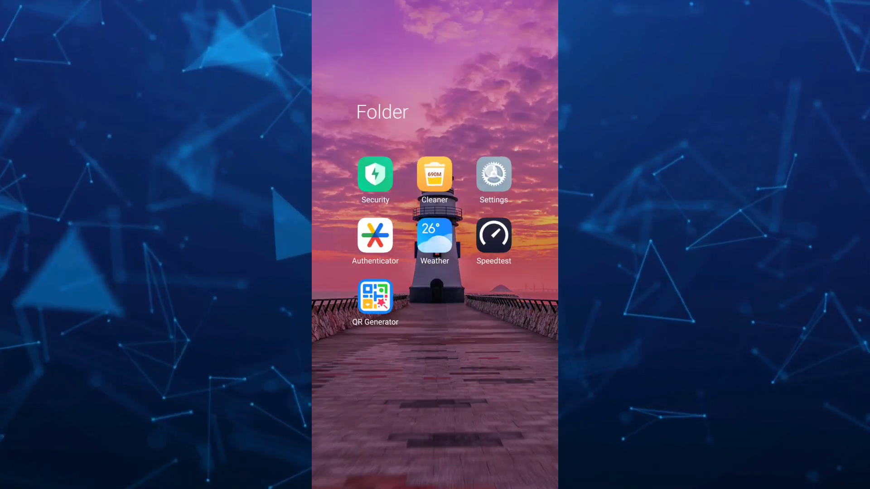
click(497, 178)
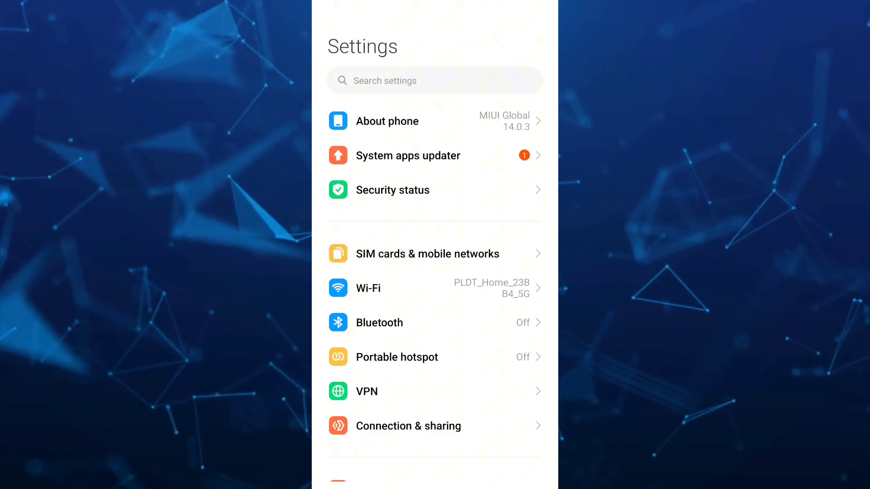
click(435, 81)
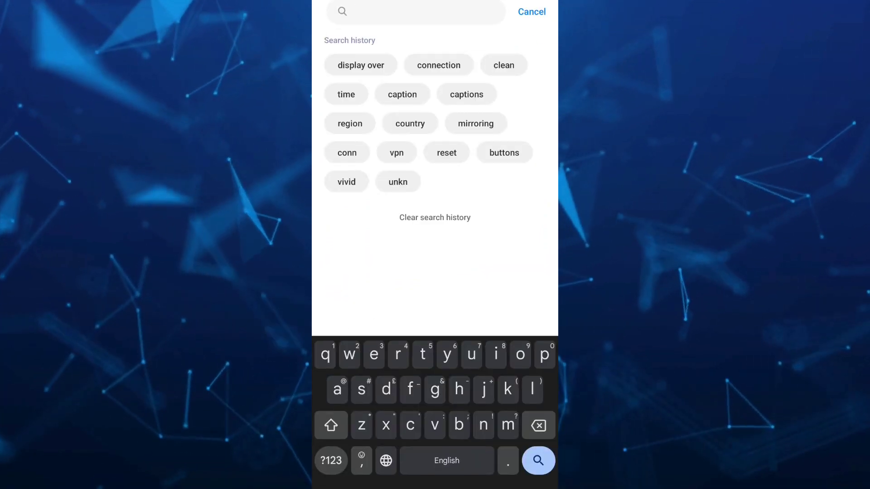
text(dns)
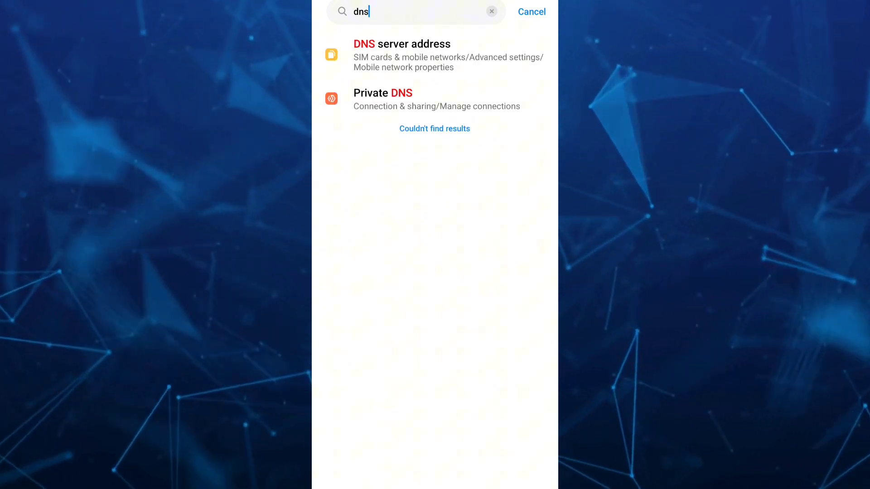
click(383, 98)
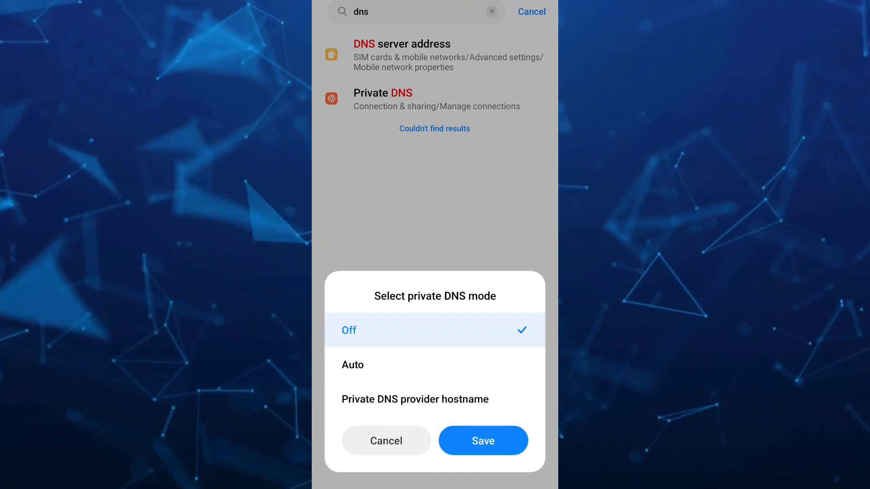
- Replace the provider hostname dns.adguard.com with f1a828.dns.nextdns.io and save
click(415, 400)
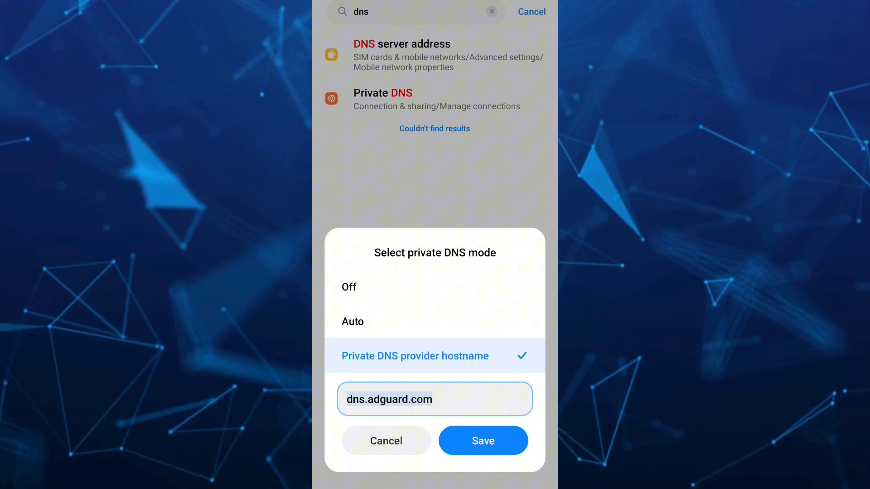
double_click(418, 401)
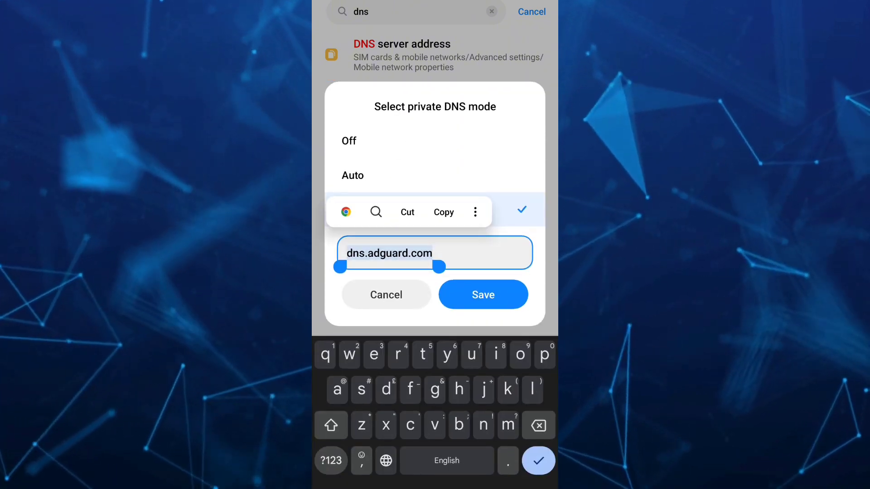
click(475, 212)
click(418, 73)
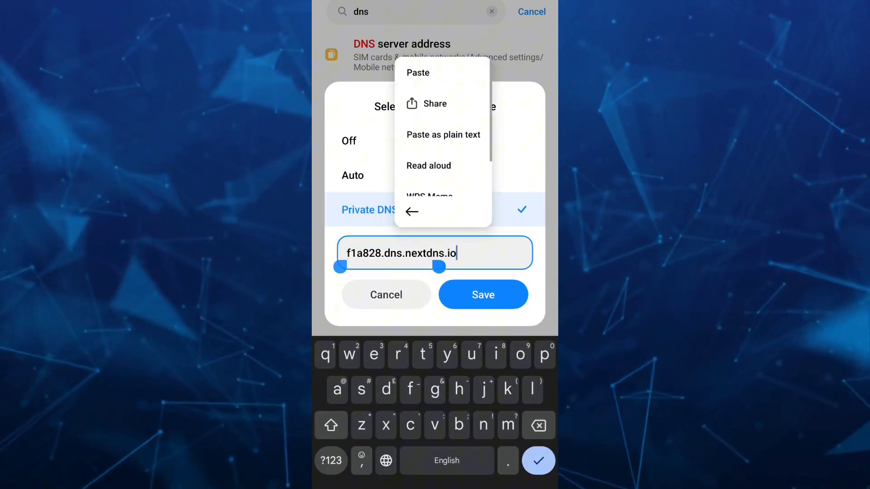
click(484, 294)
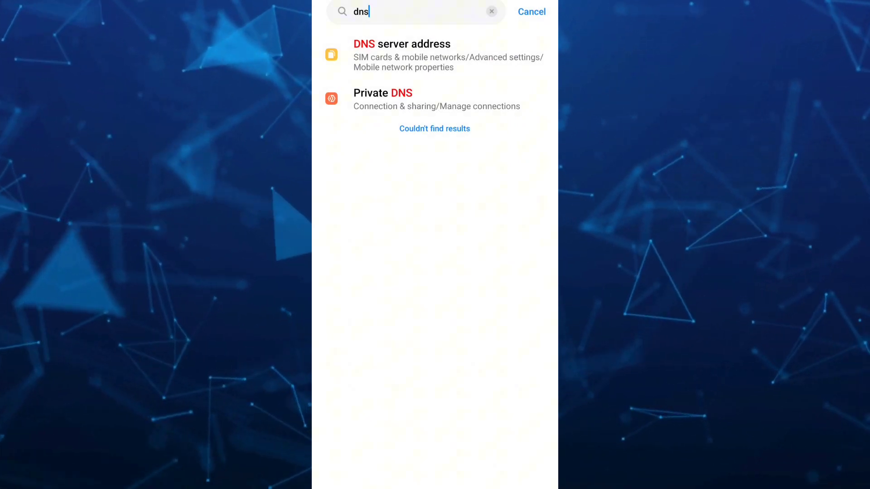
- Switch back to Chrome's NextDNS Setup page from the recent apps view
key(Menu)
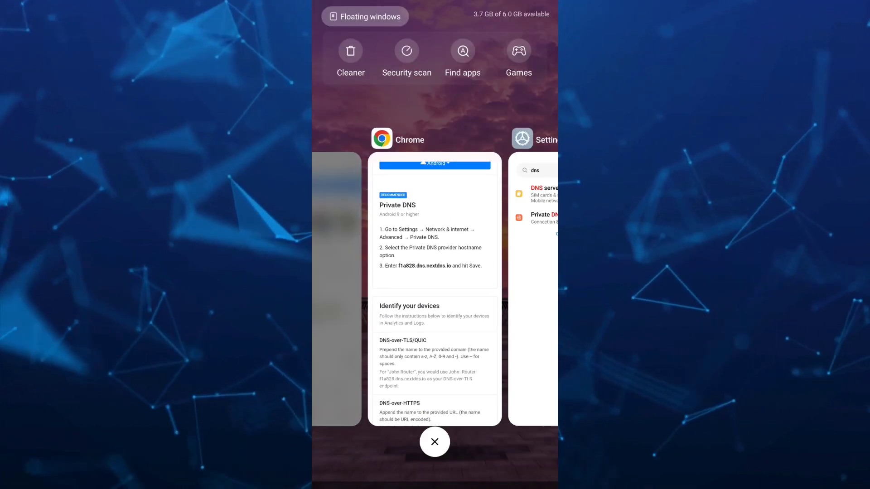
click(435, 286)
scroll(435, 272, up, 5)
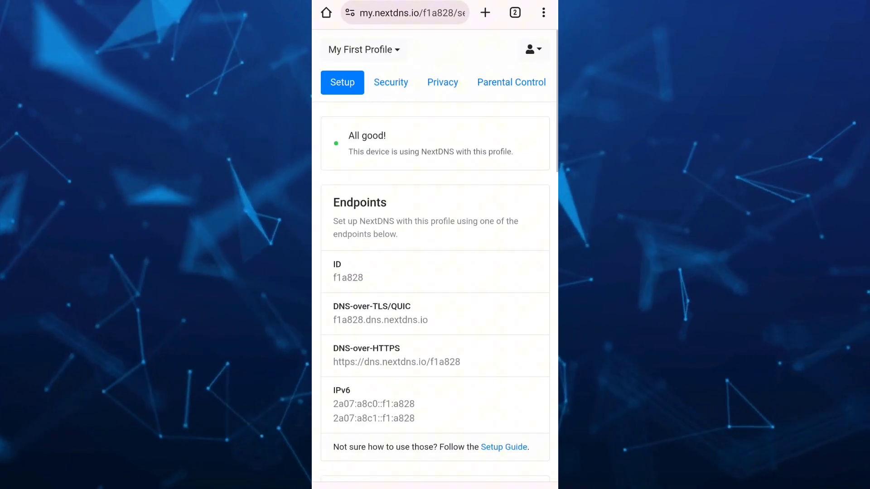